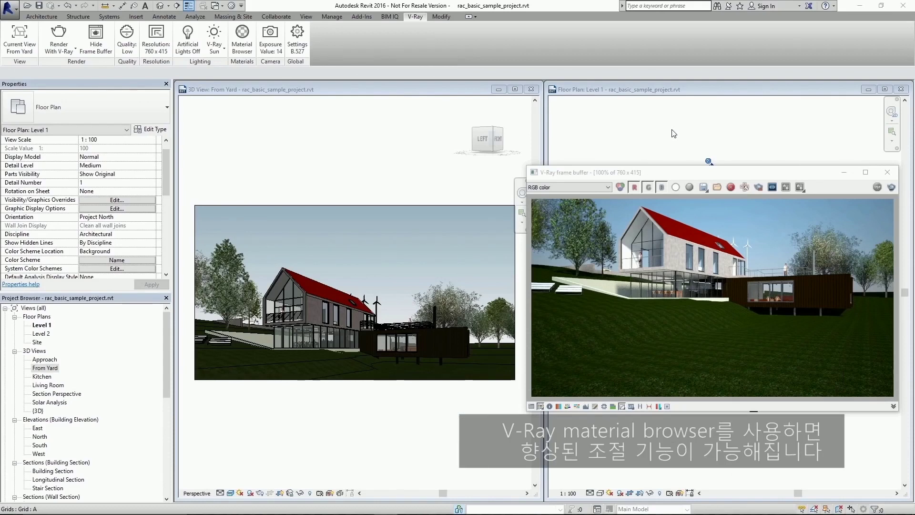
Step: Open the V-Ray Material Browser and review the AutoGen mapping options for Acetal Resin, Black
left_click(242, 41)
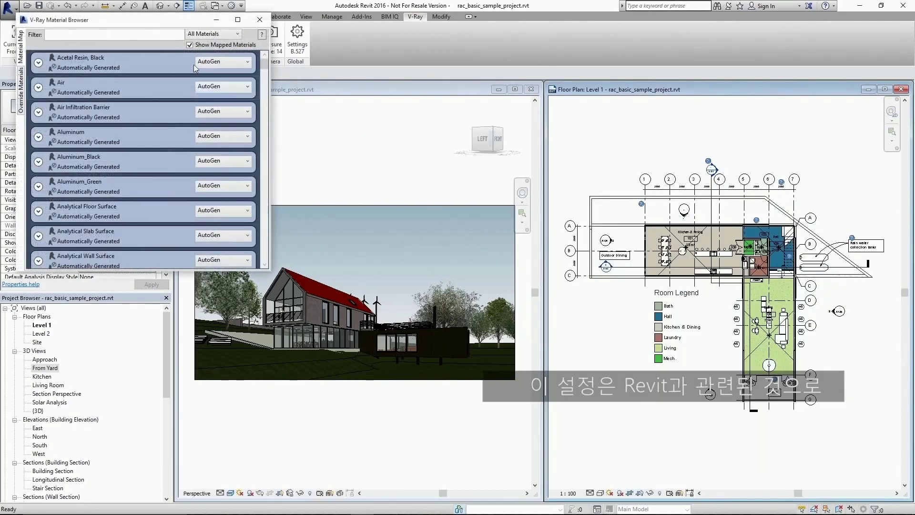
left_click_drag(181, 24, 206, 180)
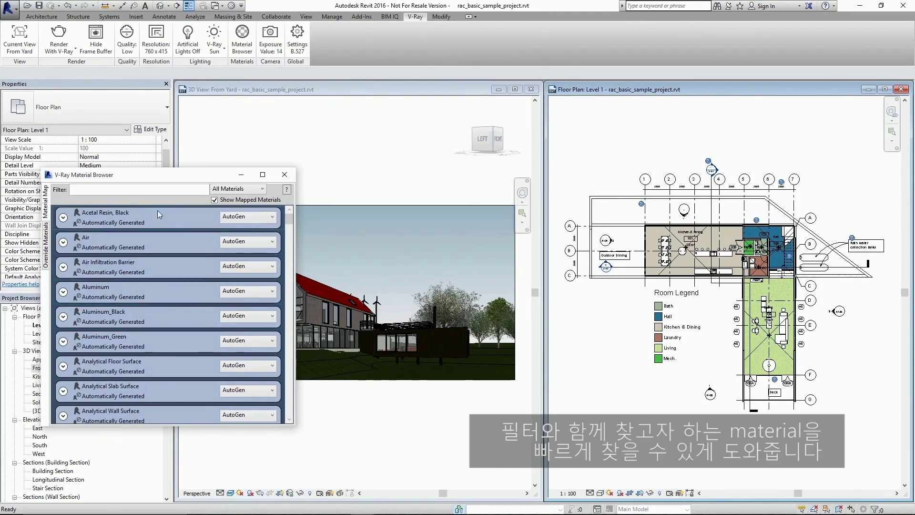
left_click(252, 219)
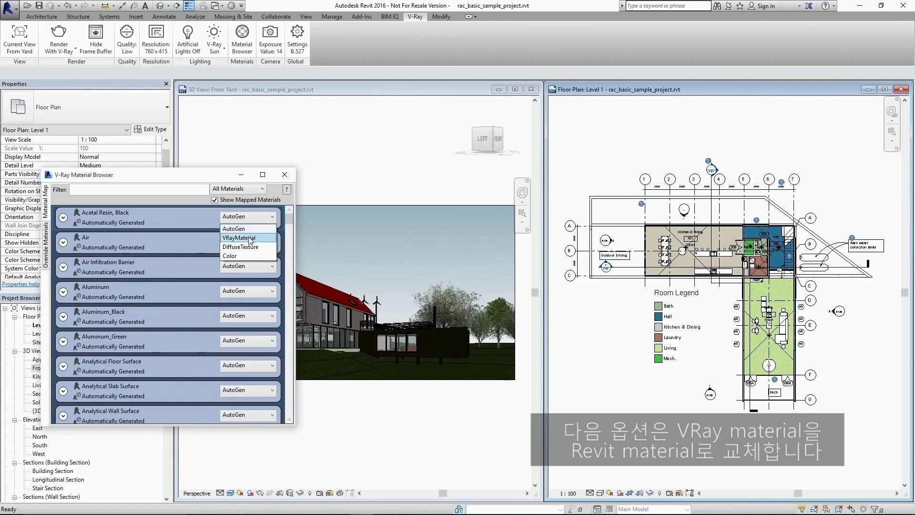
left_click(248, 218)
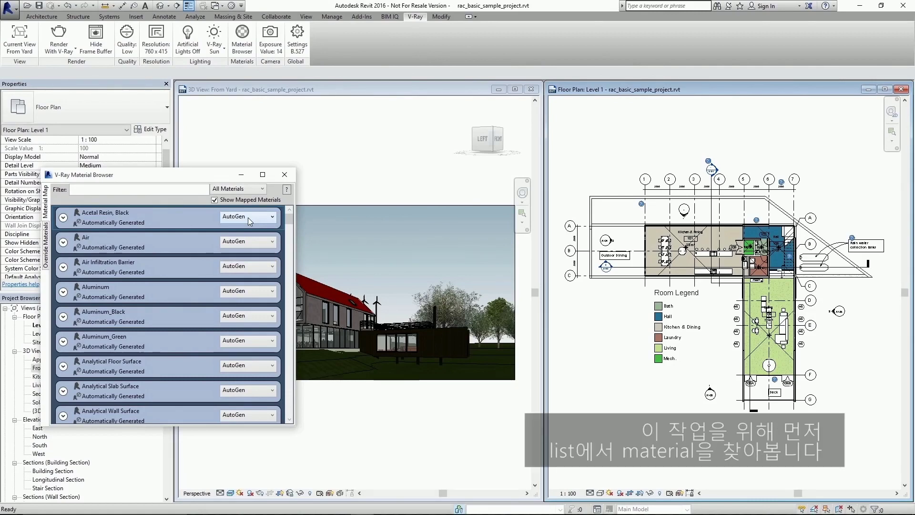
Step: Filter the material list to 'grass' and map Grass to VRayMaterial
left_click(185, 189)
type("grass")
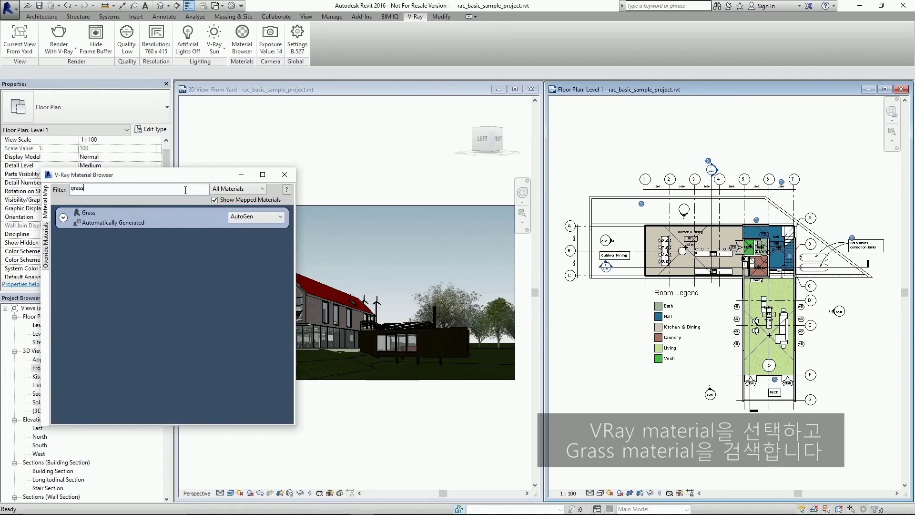
left_click(243, 218)
left_click(245, 237)
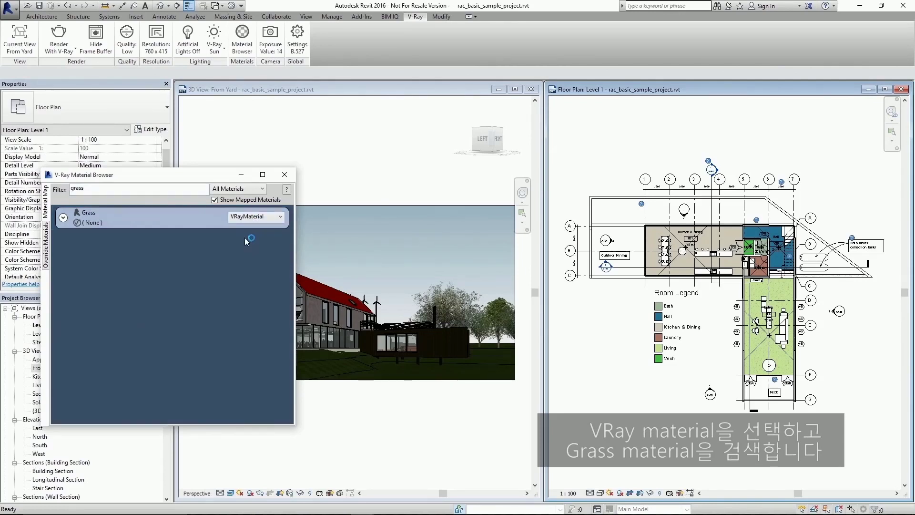
left_click(62, 219)
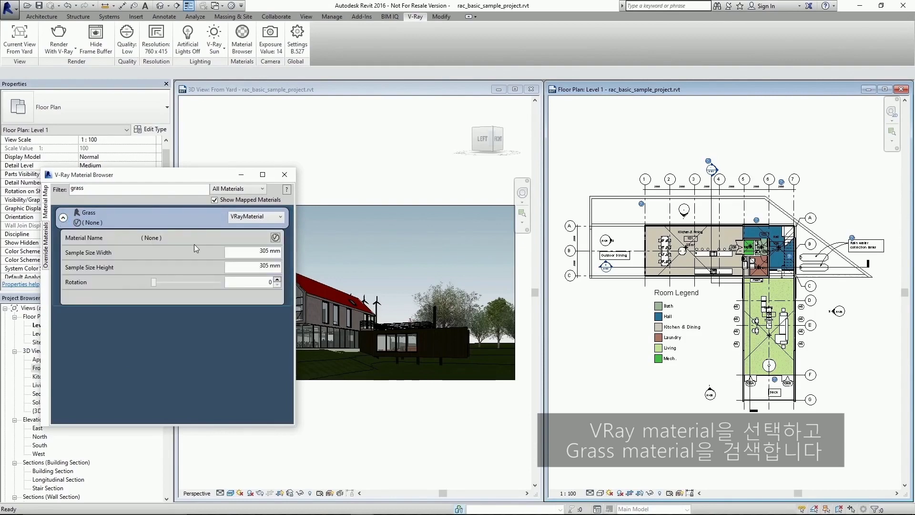
Step: Load Ground_Grass_Dark.vrmat from the Desktop as the Grass V-Ray material
left_click(275, 238)
scroll(81, 277, "up", 10)
left_click(50, 280)
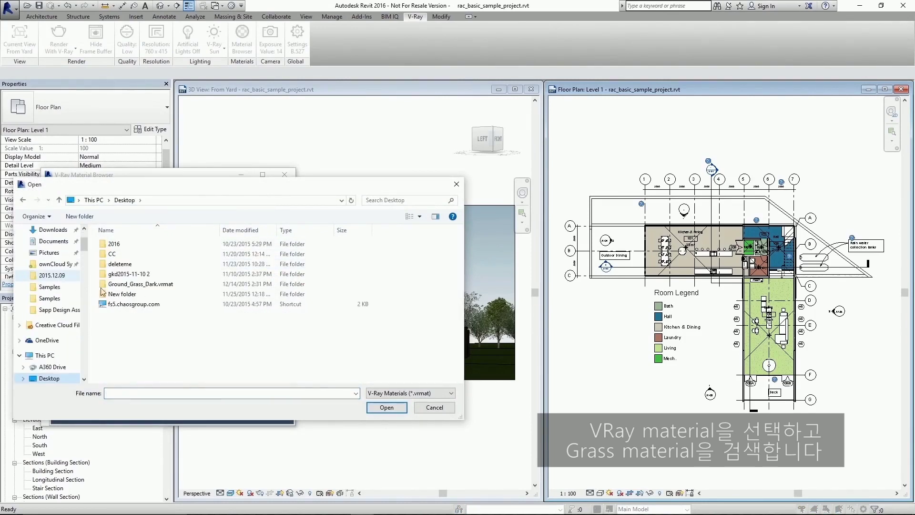
double_click(139, 285)
left_click(143, 244)
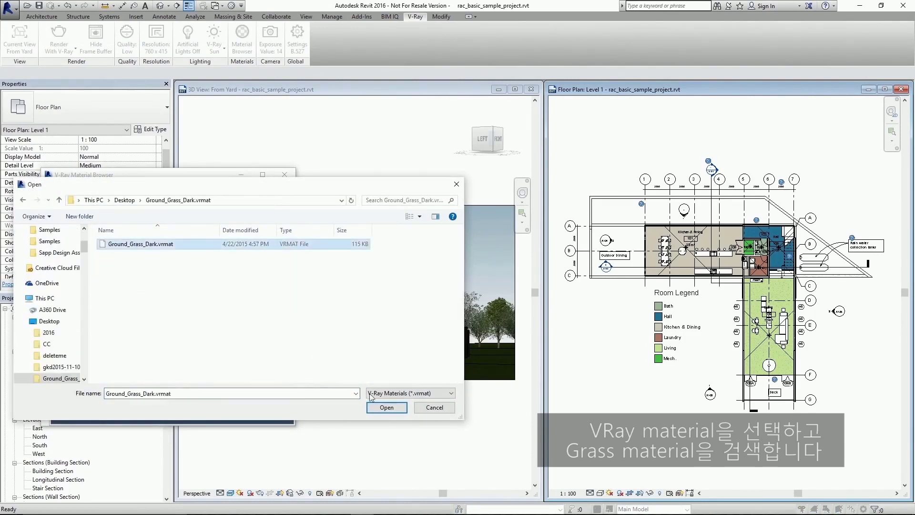
left_click(386, 407)
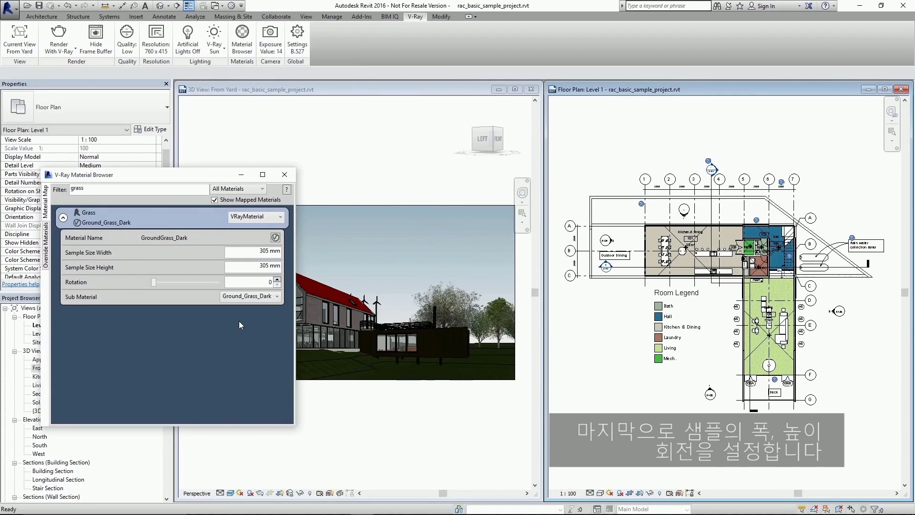
Step: Set the grass sample size to 40' (12192 × 12192 mm) and rotation to 24
left_click(244, 249)
type("40'")
key("Tab")
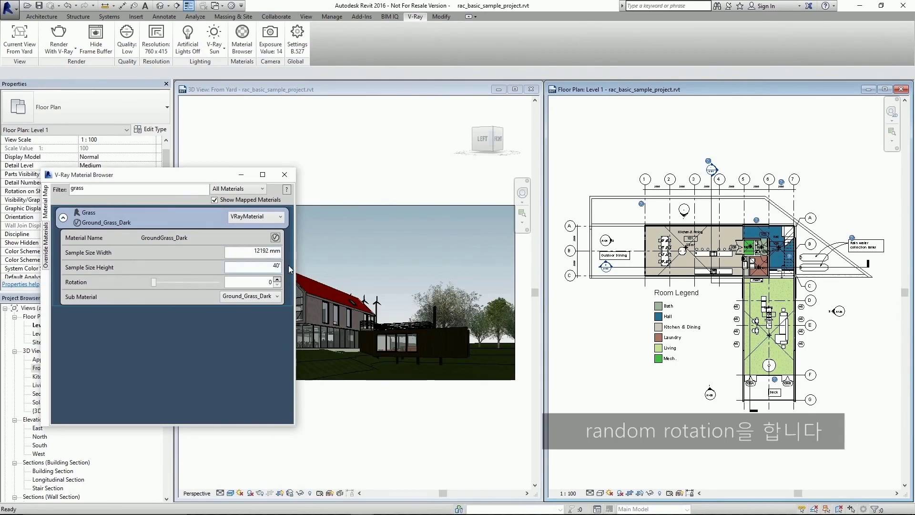
left_click(266, 280)
left_click_drag(154, 282, 158, 282)
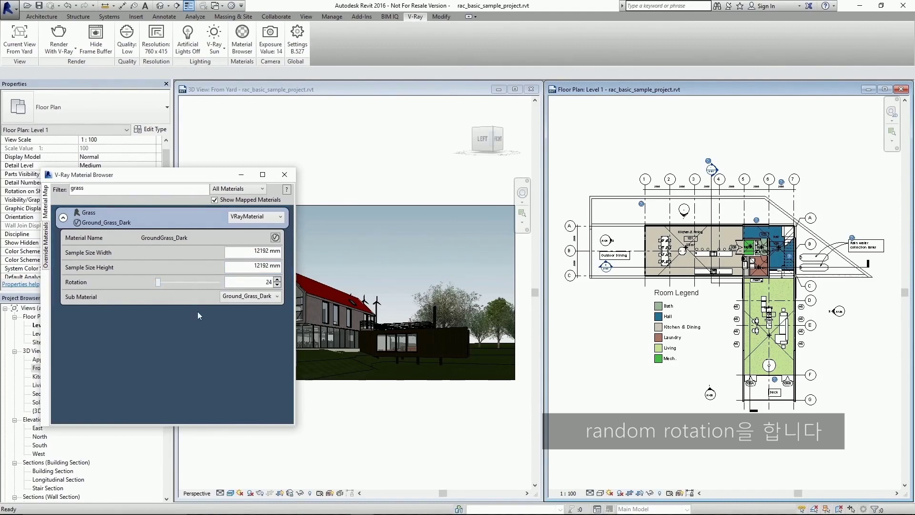
Step: Render the From Yard view with V-Ray, then stop the render
left_click(59, 39)
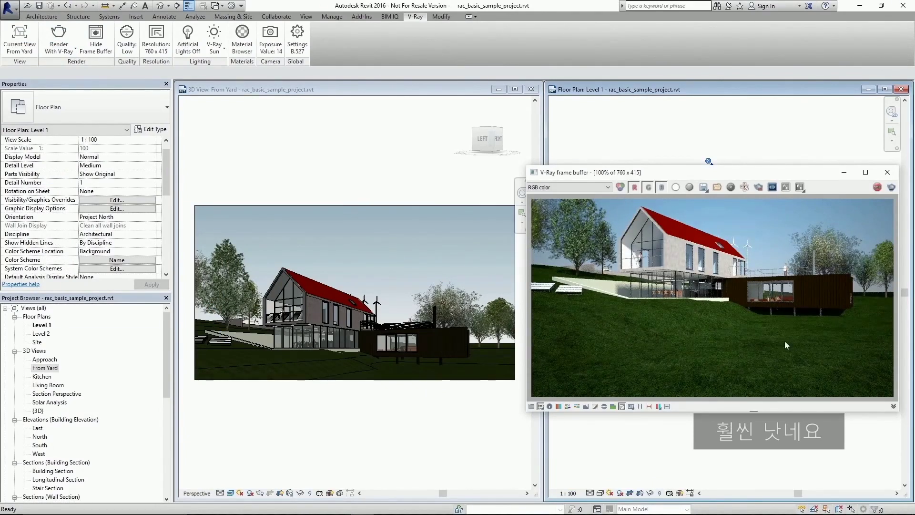
left_click(878, 187)
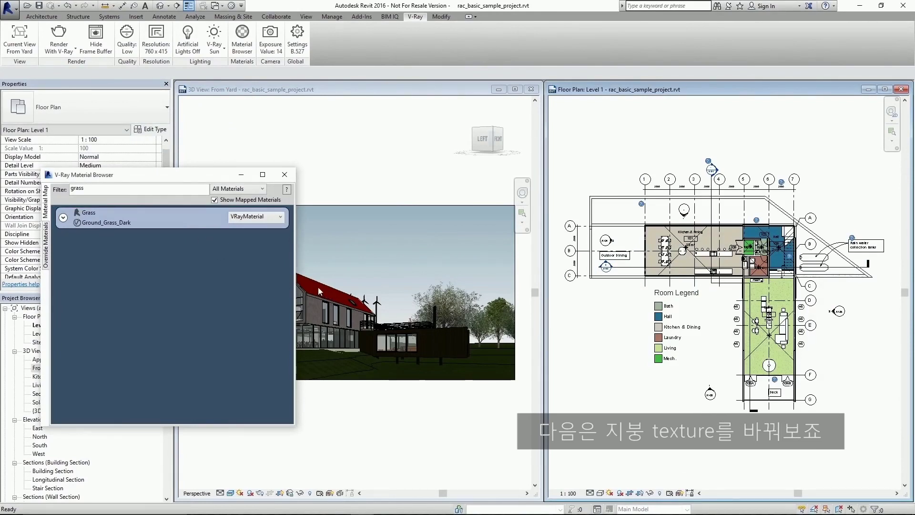
Step: Filter for 'stand' and map Roofing - Metal Standing Seam to DiffuseTexture
double_click(121, 189)
type("stand")
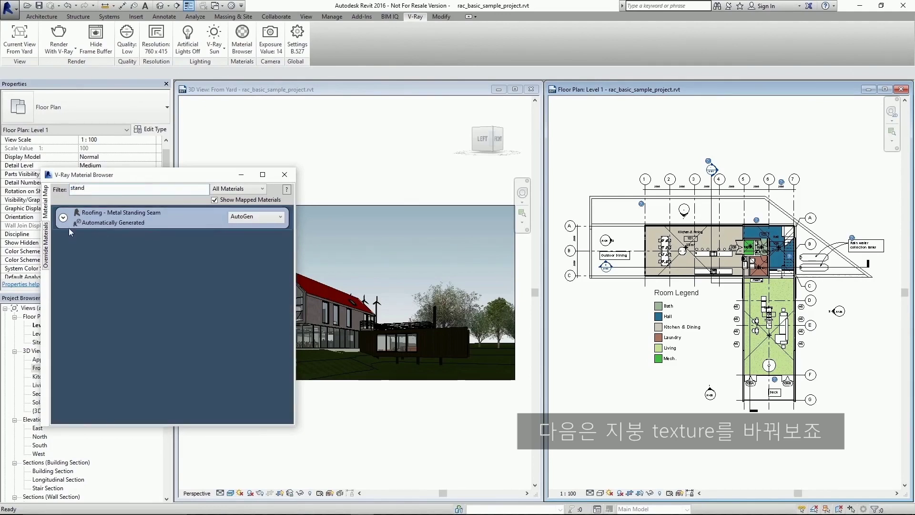
left_click(258, 217)
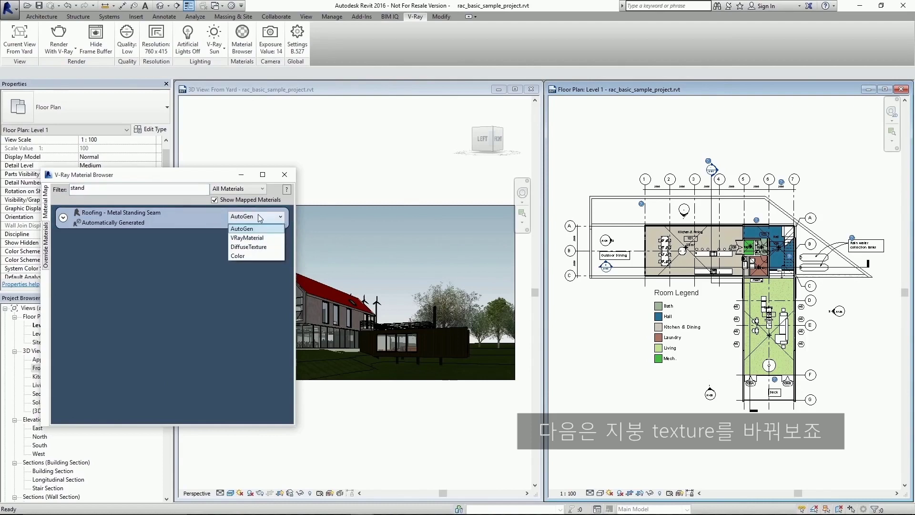
left_click(253, 246)
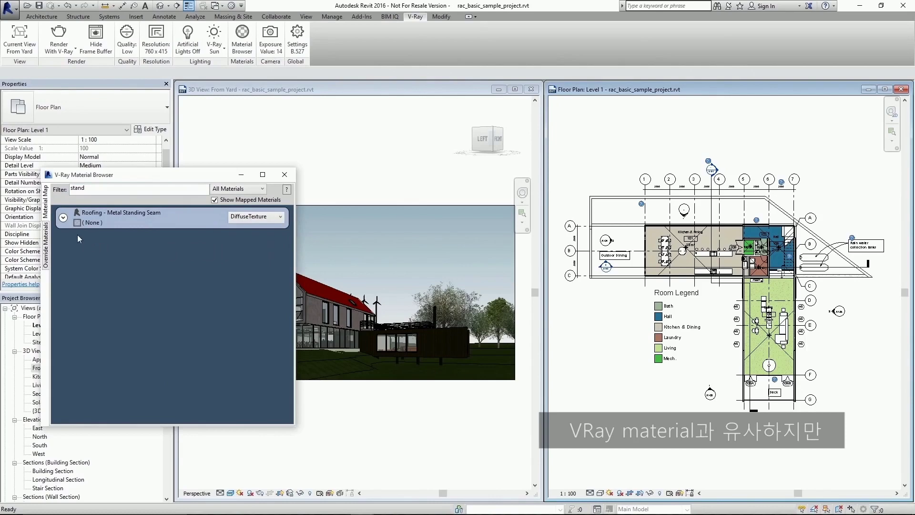
left_click(63, 217)
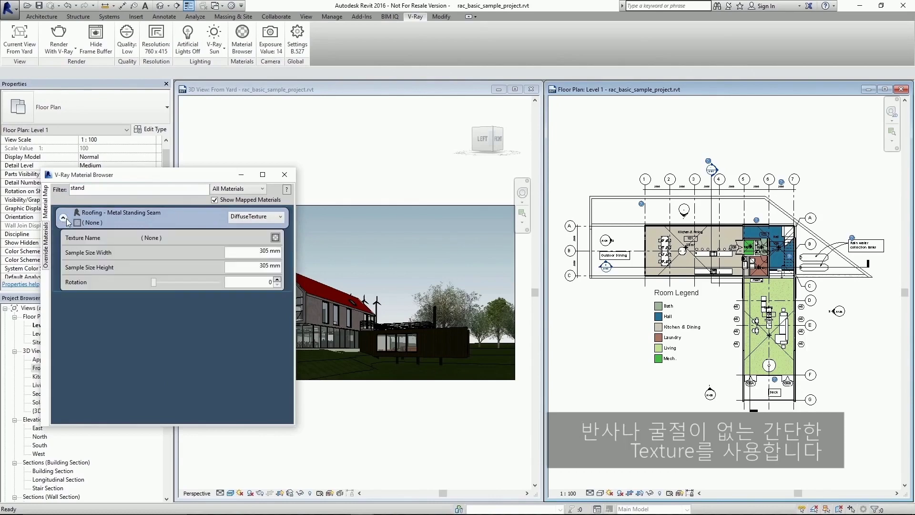
Step: Browse to Common Files\Autodesk Shared\Materials\Textures\3\Mats for the roof texture
left_click(275, 237)
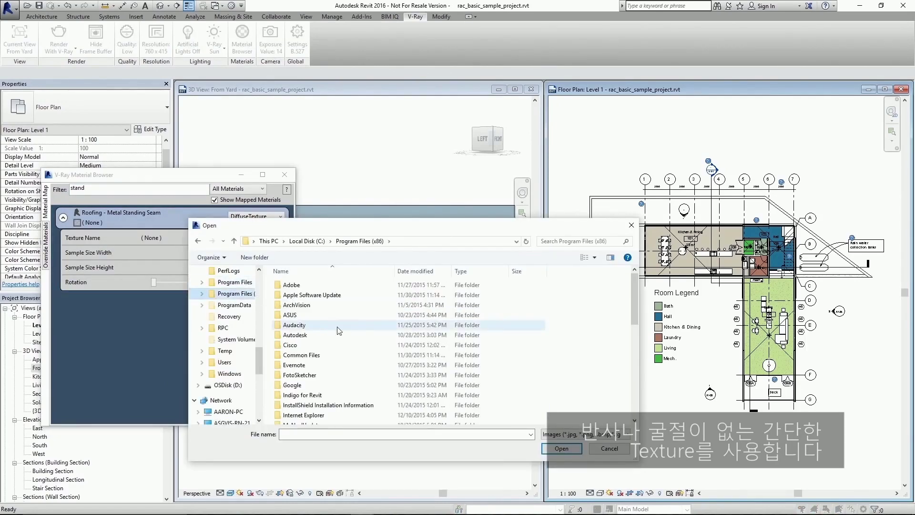
double_click(295, 355)
double_click(305, 304)
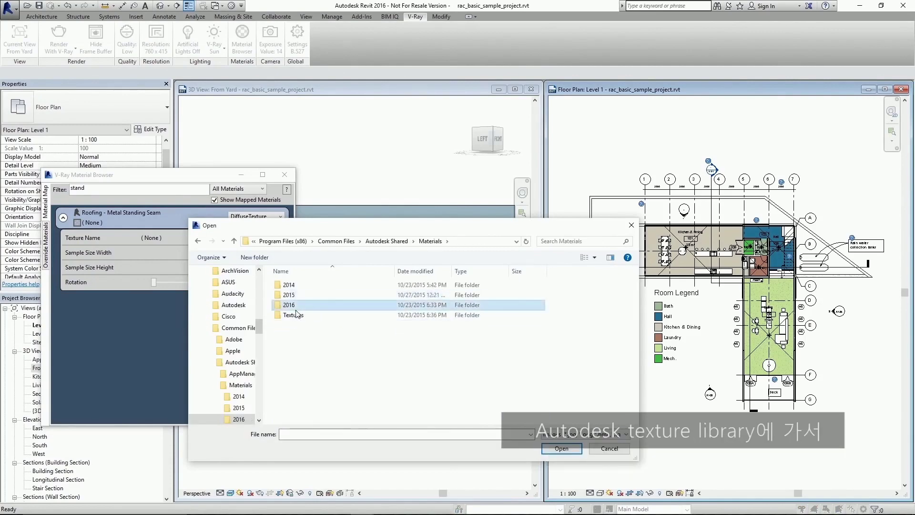
double_click(295, 295)
double_click(295, 305)
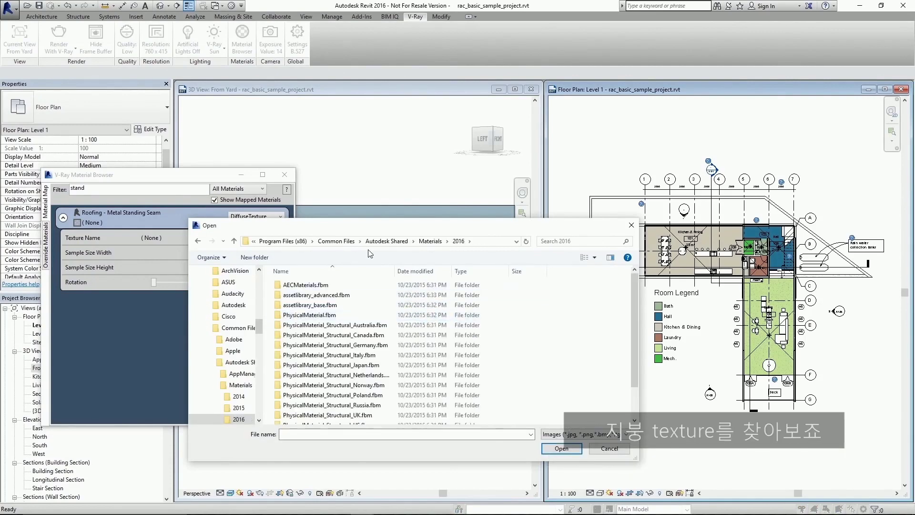
left_click(198, 241)
double_click(296, 314)
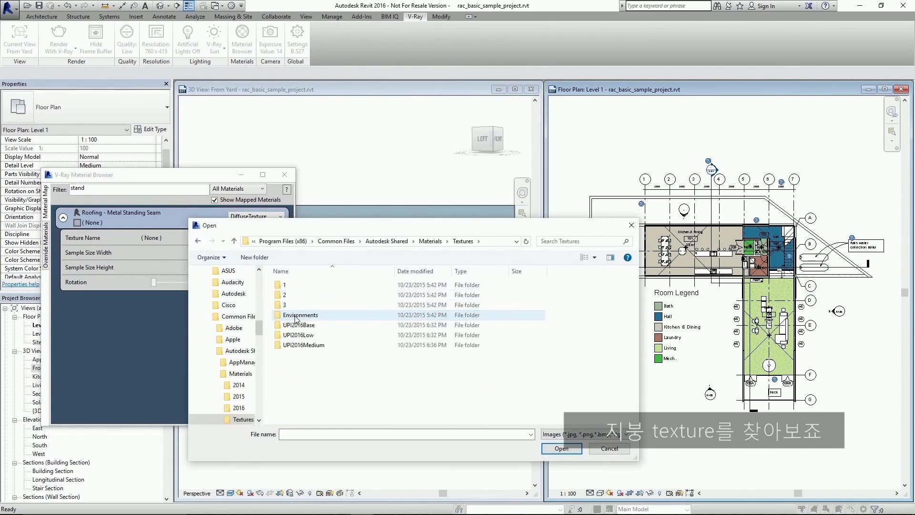
double_click(284, 305)
double_click(295, 285)
Step: Search 'roof' and assign the Thermal_Moisture.Roof.Tiles.Spanish.Brown.Colour texture
scroll(640, 298, "down", 15)
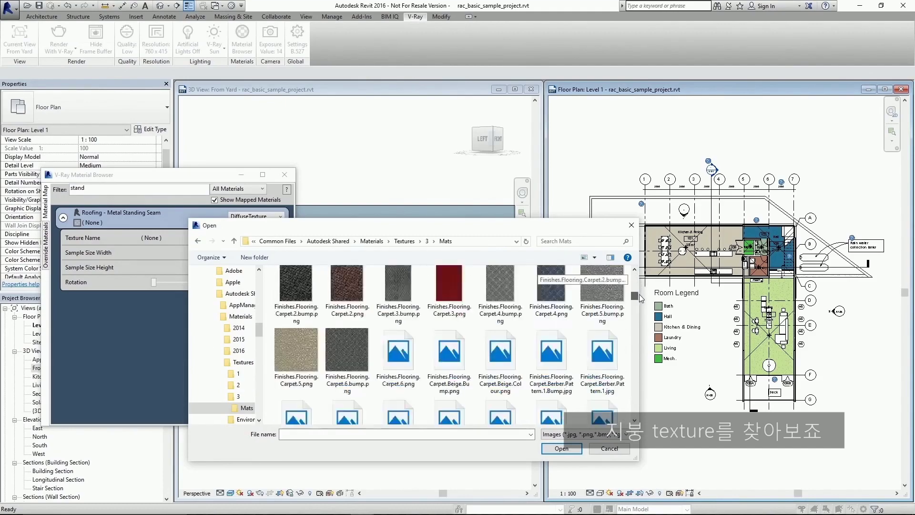
scroll(640, 297, "down", 10)
left_click(558, 241)
type("roof")
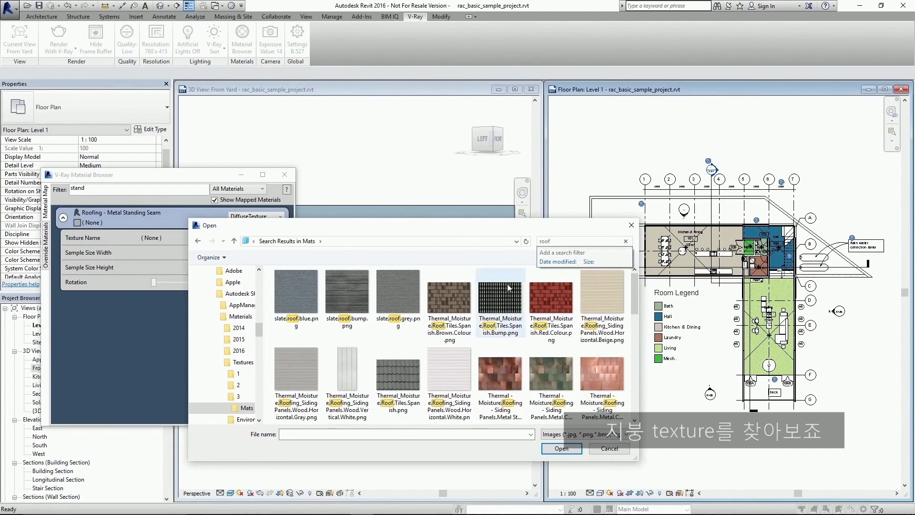
double_click(444, 299)
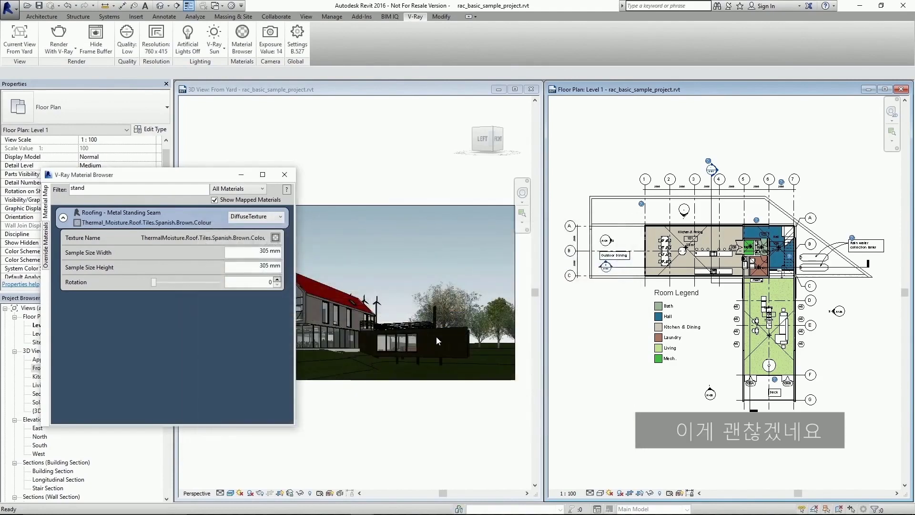
Step: Enter 1219 mm as the roof texture's sample width and clear the old 305 mm height
left_click(252, 252)
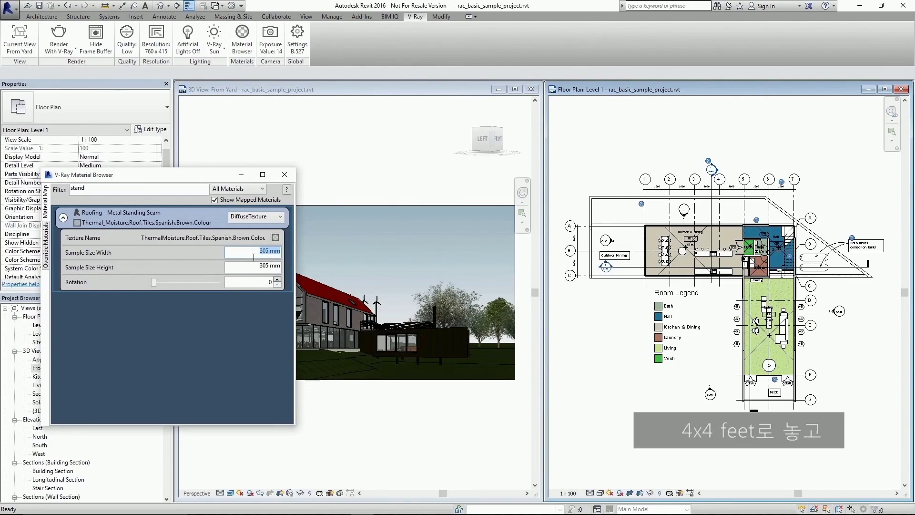
type("1219")
left_click(281, 269)
key("BackSpace")
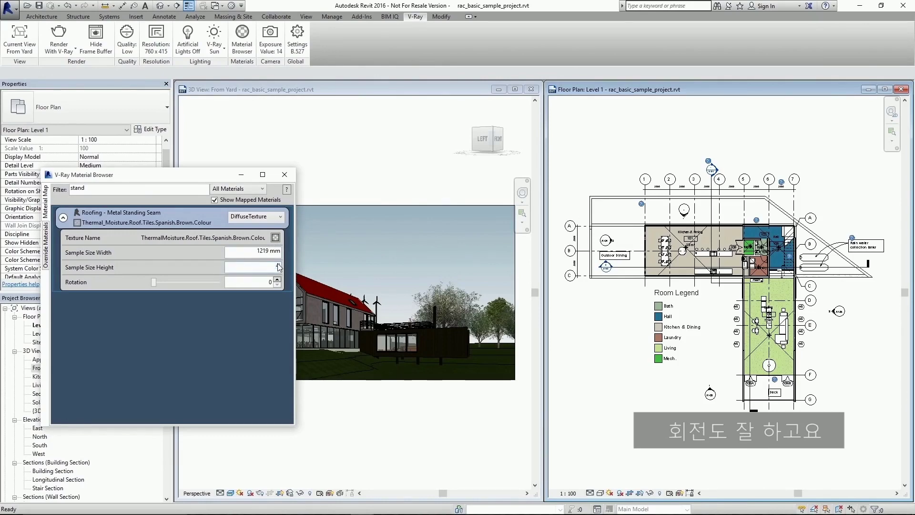
Step: Set the roof texture height to 1219 mm, render with V-Ray, and reopen the roofing entry
type("1219")
left_click(259, 253)
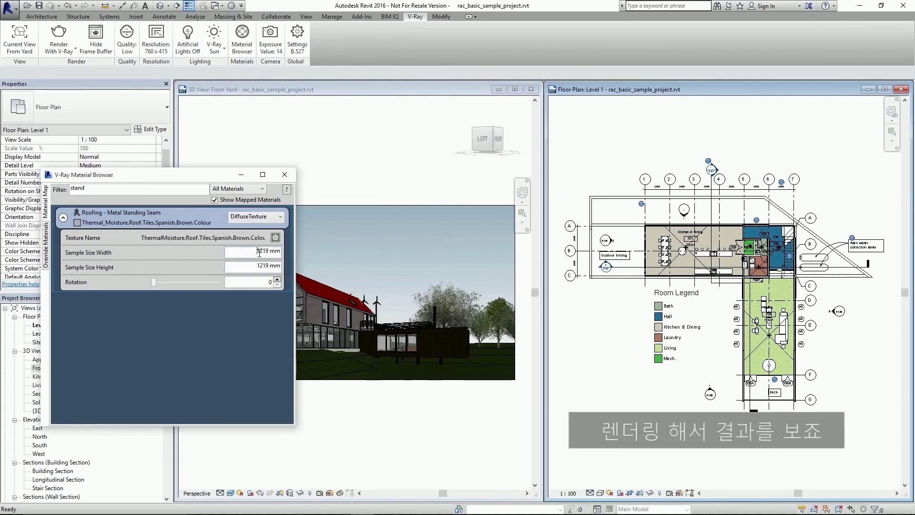
left_click(59, 41)
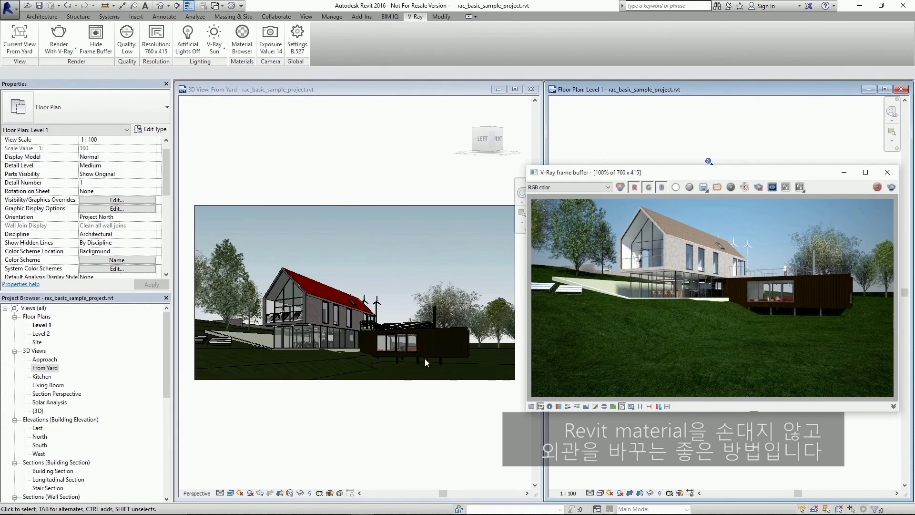
left_click(251, 48)
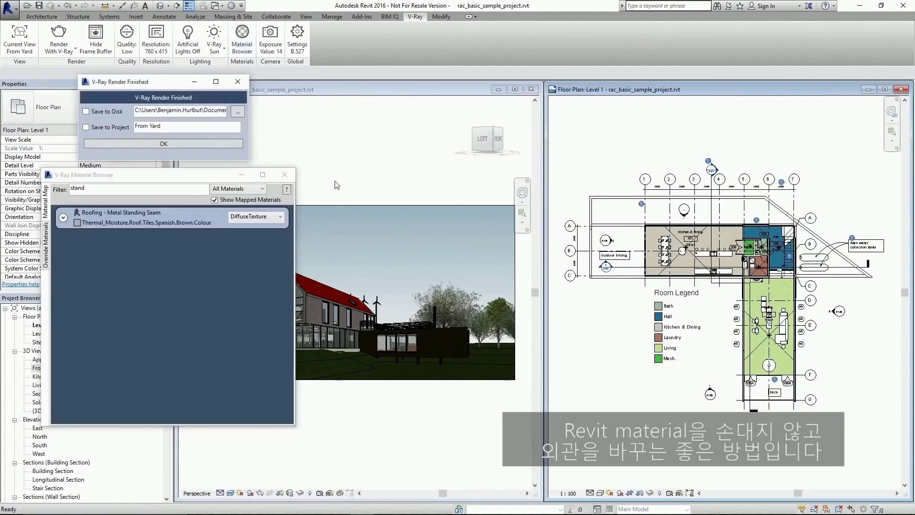
left_click(64, 216)
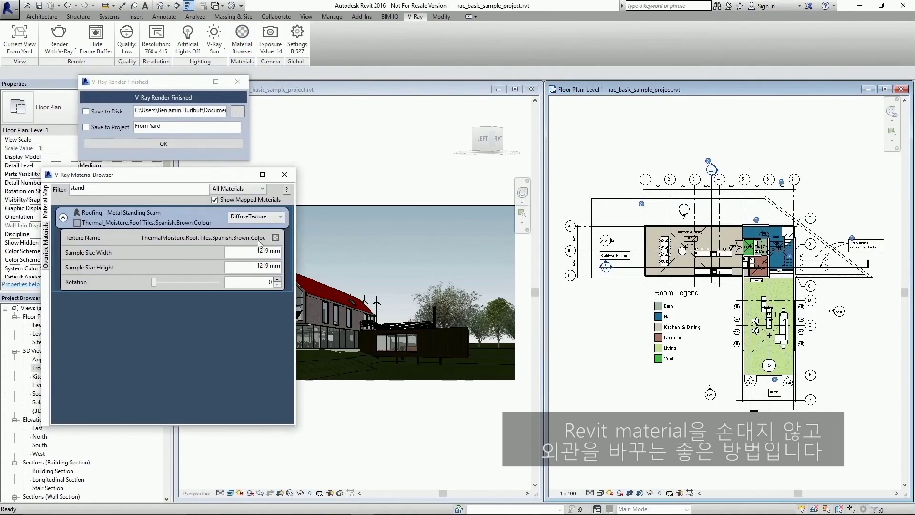
Step: Replace the roof's diffuse texture with a dark navy colour and re-render with V-Ray
left_click(280, 217)
left_click(272, 244)
left_click(278, 238)
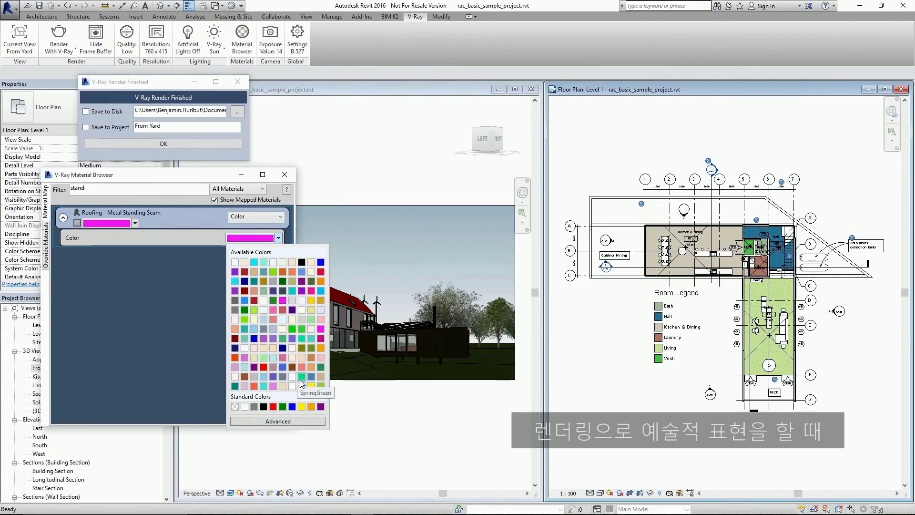
left_click(238, 348)
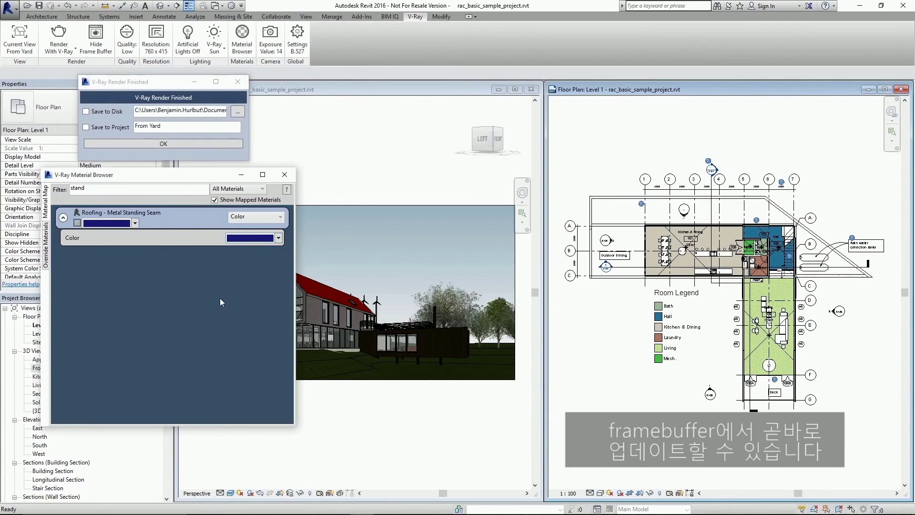
left_click(58, 34)
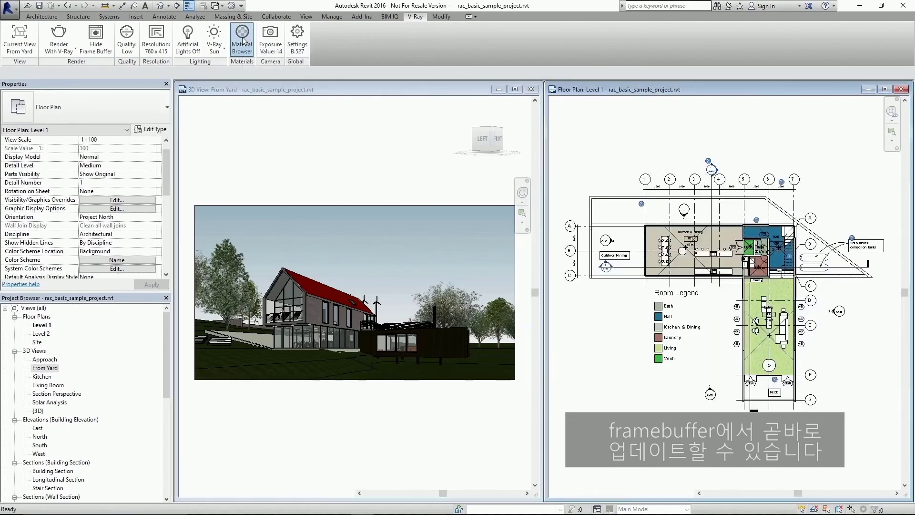
Step: Turn on the Opaque and Transparent material overrides in the Override Materials settings
left_click(243, 40)
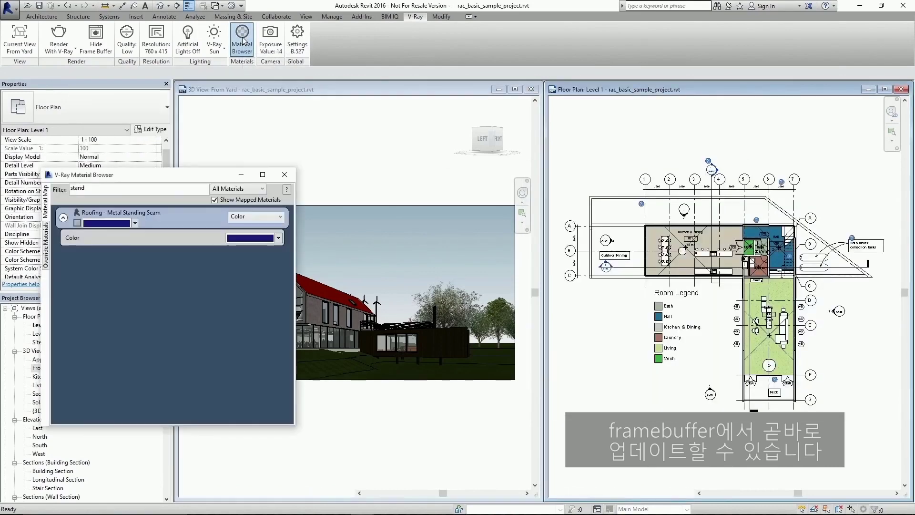
left_click(46, 240)
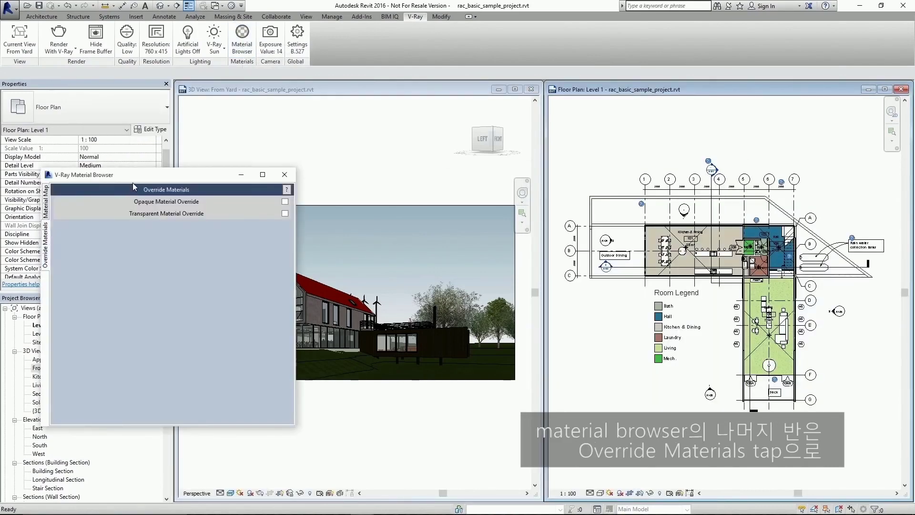
left_click_drag(133, 184, 401, 163)
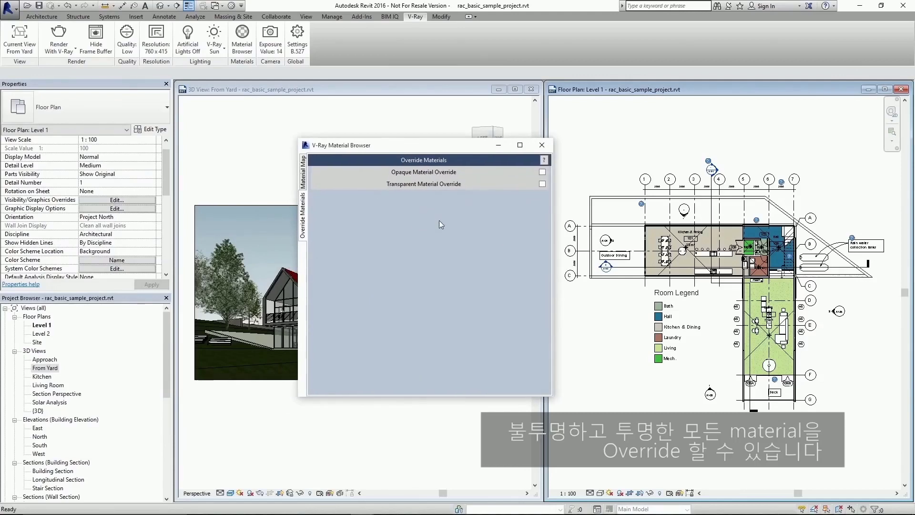
left_click(542, 172)
left_click(542, 244)
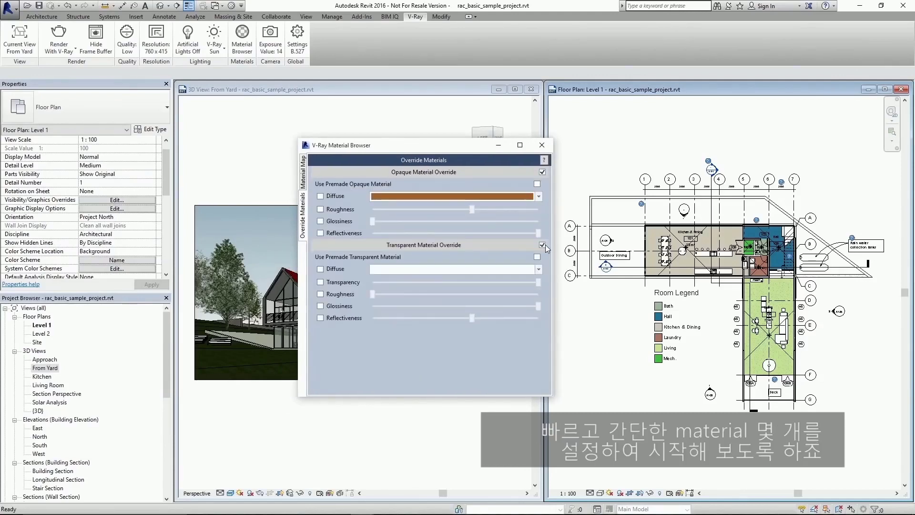
Step: Give the opaque override a grey diffuse with roughness, glossiness, and reflectiveness zero
left_click(320, 195)
left_click(321, 209)
left_click(321, 221)
left_click(321, 233)
left_click(421, 196)
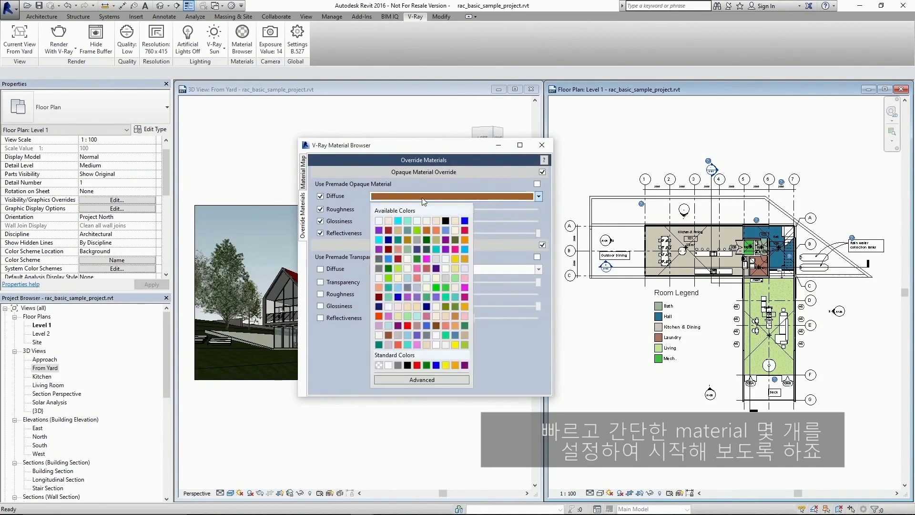
left_click(380, 268)
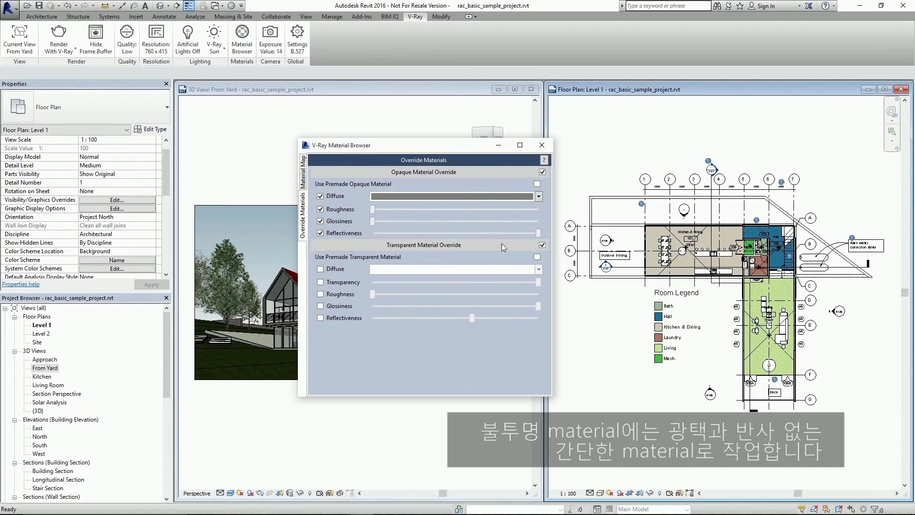
left_click_drag(538, 233, 373, 232)
Step: Give the transparent override a light-blue diffuse and slightly lower transparency, then render
left_click(336, 268)
left_click(387, 269)
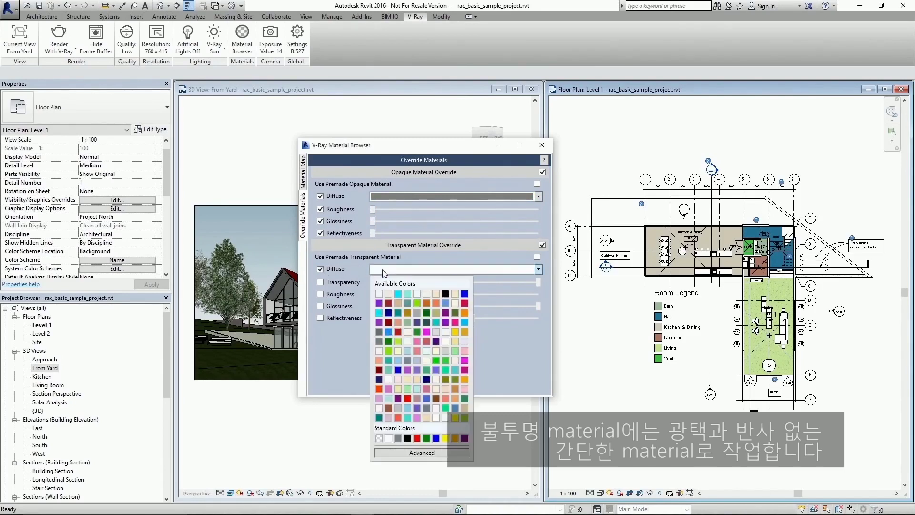
left_click(398, 351)
left_click(321, 282)
left_click(320, 295)
left_click(320, 306)
left_click(320, 318)
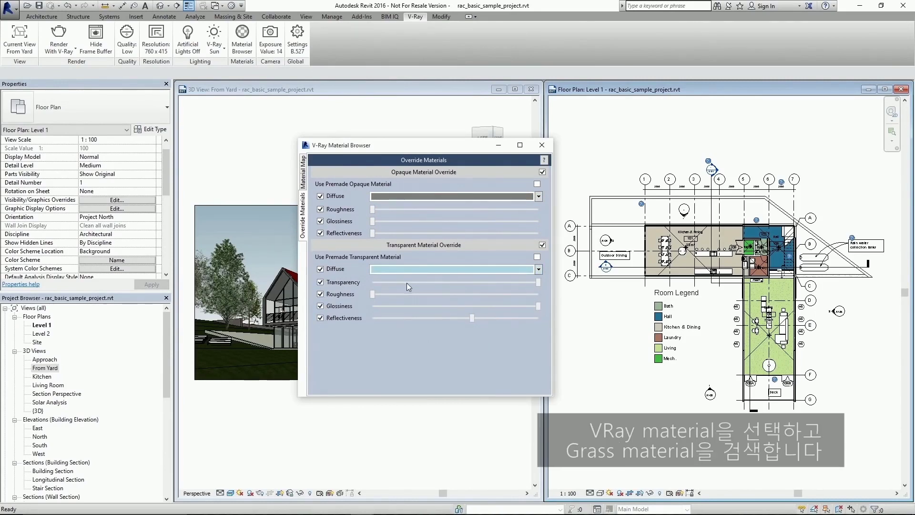
left_click_drag(538, 283, 527, 283)
left_click(59, 38)
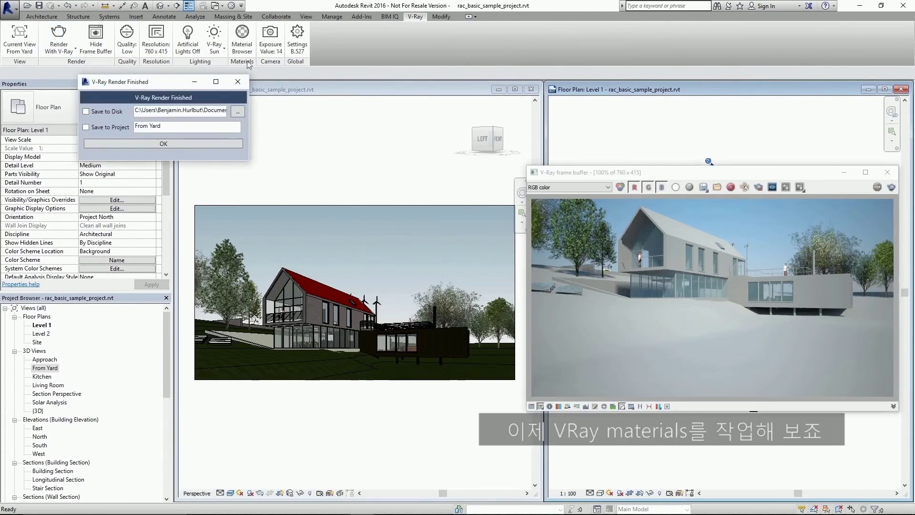
Step: Enable Use Premade Material for both opaque and transparent overrides
left_click(243, 41)
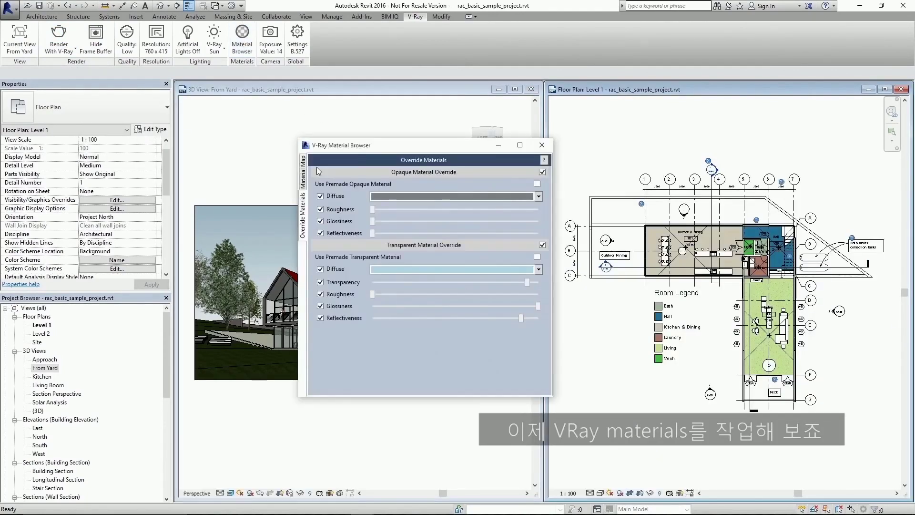
left_click(538, 185)
left_click(537, 221)
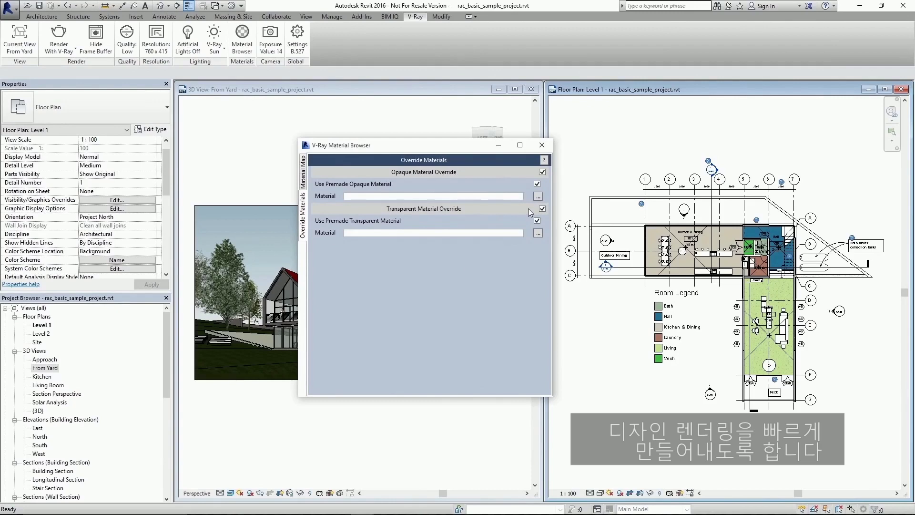
Step: Load Chipboard_Model.vrmat from V-Ray's content\Materials\Diagrammatic folder as the opaque override
left_click(538, 195)
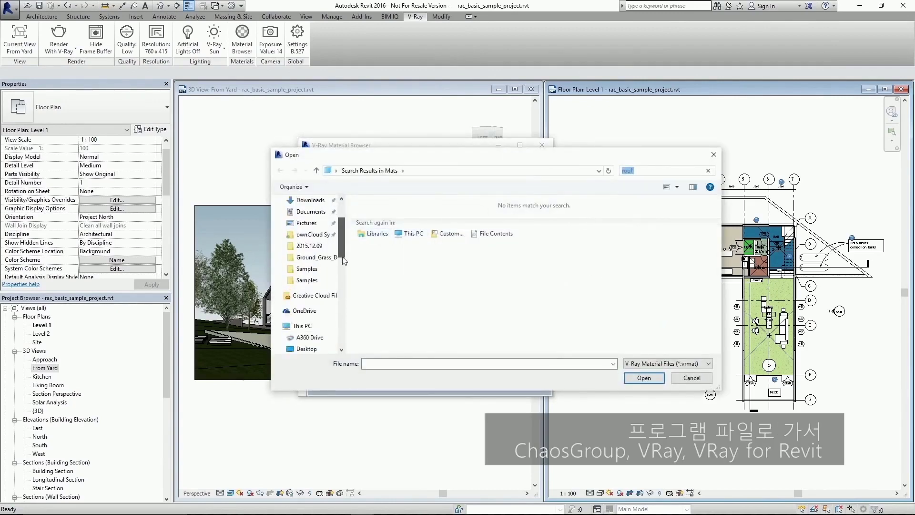
left_click(324, 312)
double_click(382, 334)
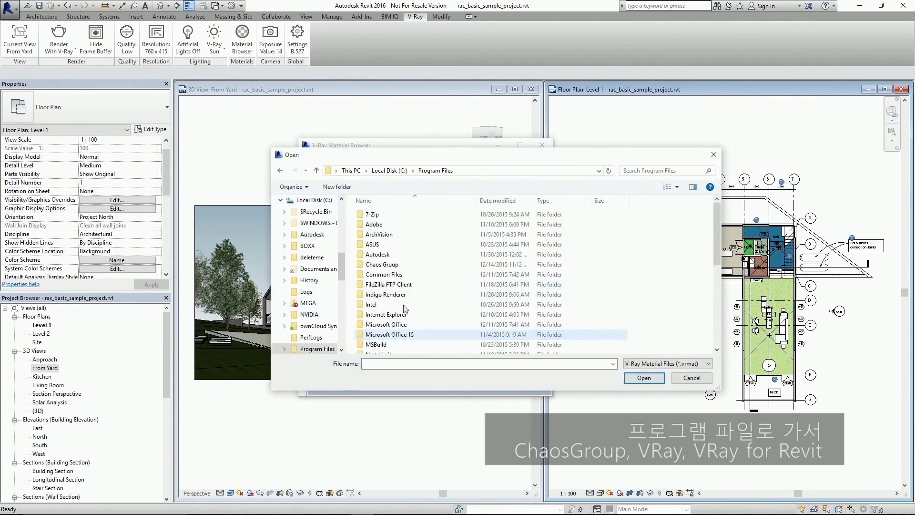
double_click(405, 263)
double_click(395, 215)
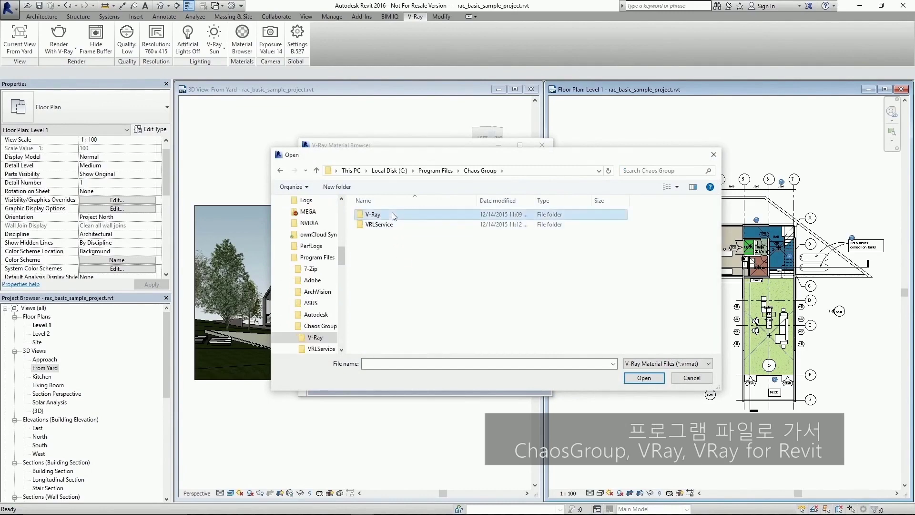
double_click(397, 244)
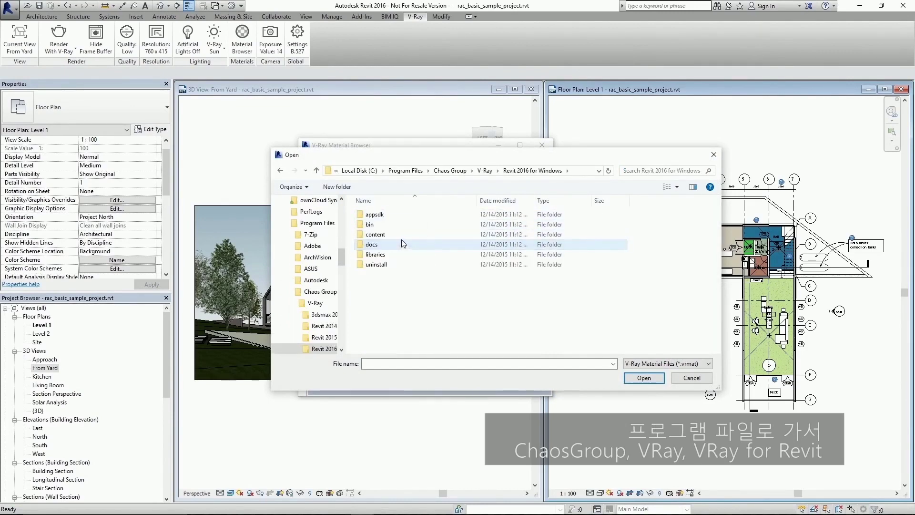
double_click(403, 236)
double_click(402, 225)
double_click(403, 215)
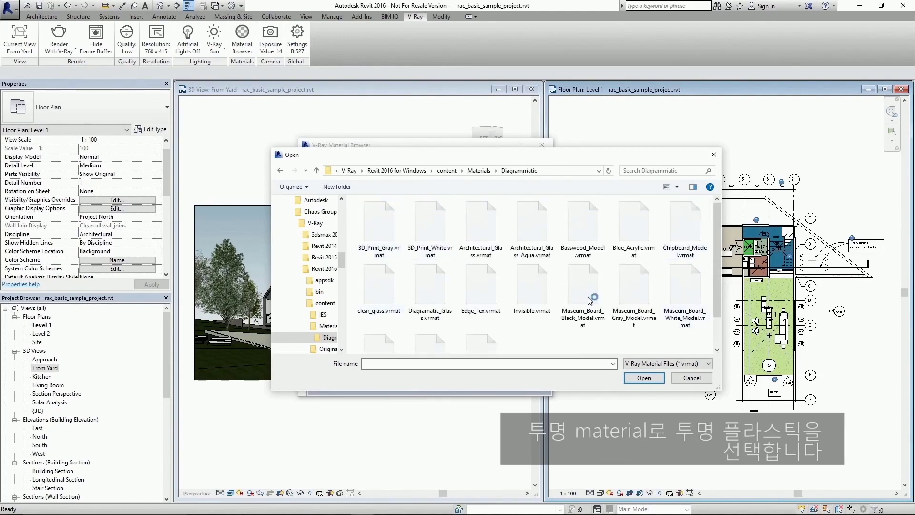
left_click(669, 237)
left_click(644, 377)
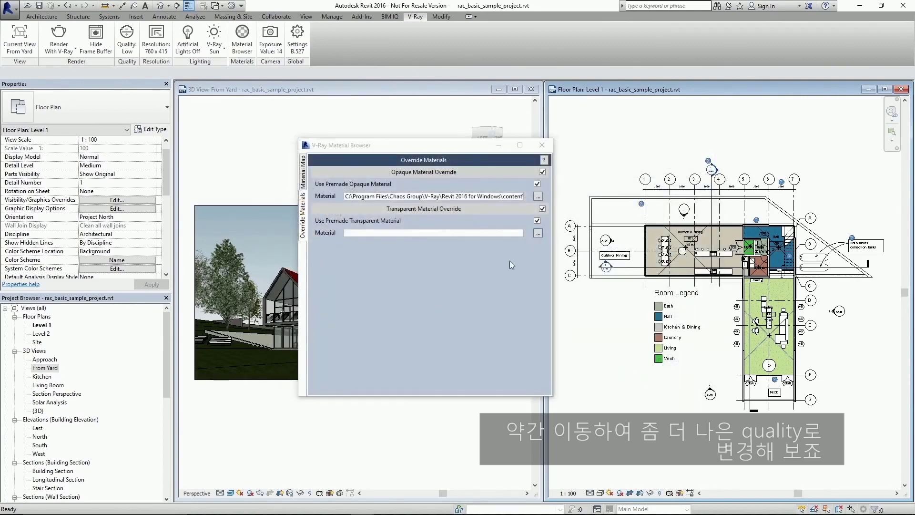
Step: Load Transparent_Plastic.vrmat as the premade transparent override material
left_click(538, 233)
scroll(717, 283, "down", 1)
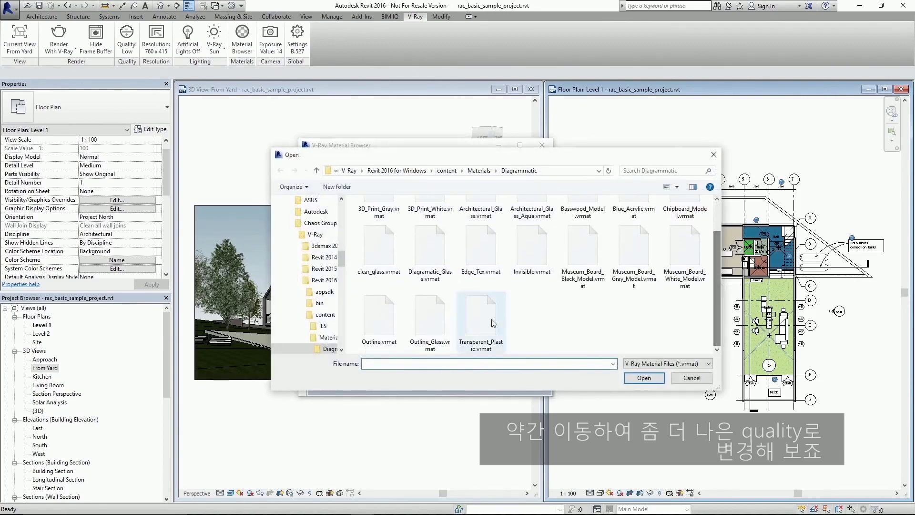
double_click(482, 317)
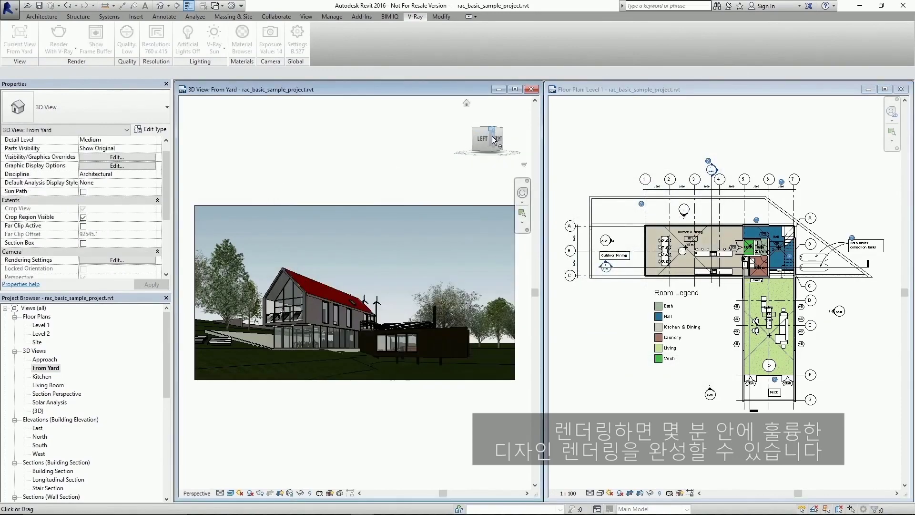
Step: Orbit to look down on the house, set V-Ray quality to Medium, and render
left_click_drag(497, 142, 493, 162)
left_click(576, 89)
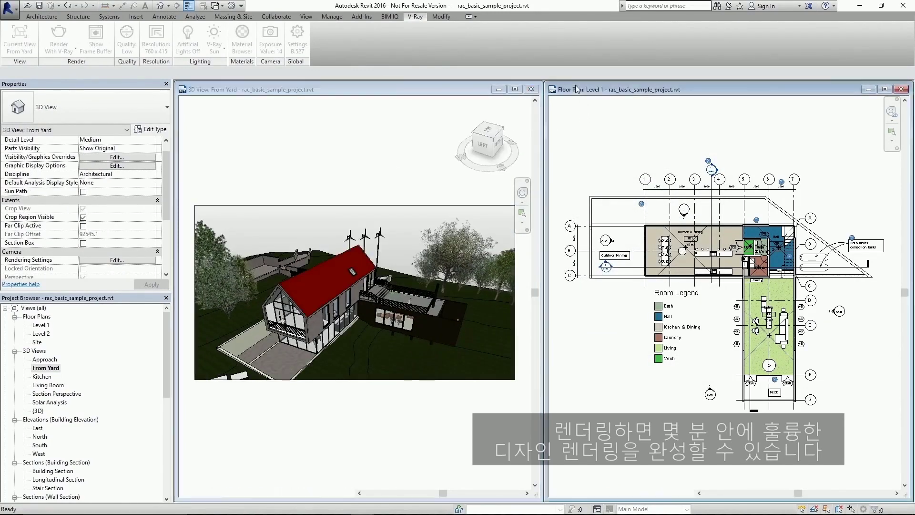
left_click(125, 38)
left_click(103, 73)
left_click(58, 38)
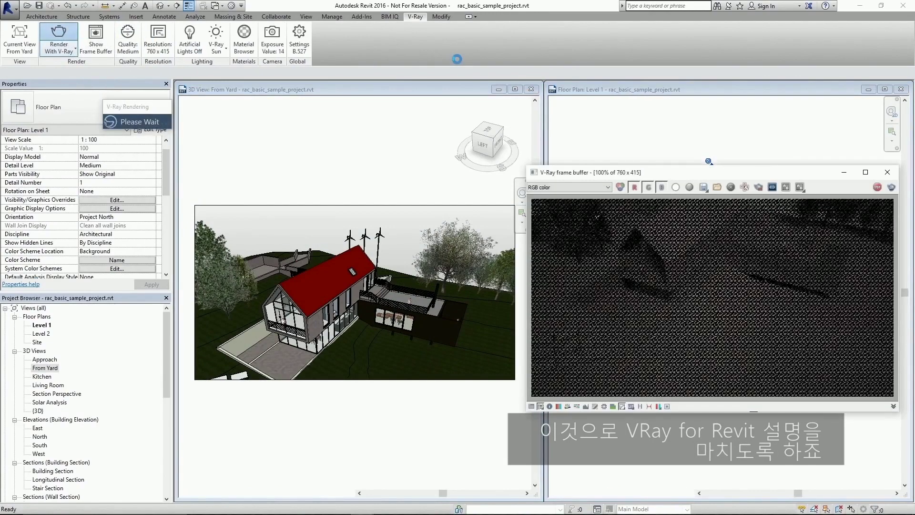